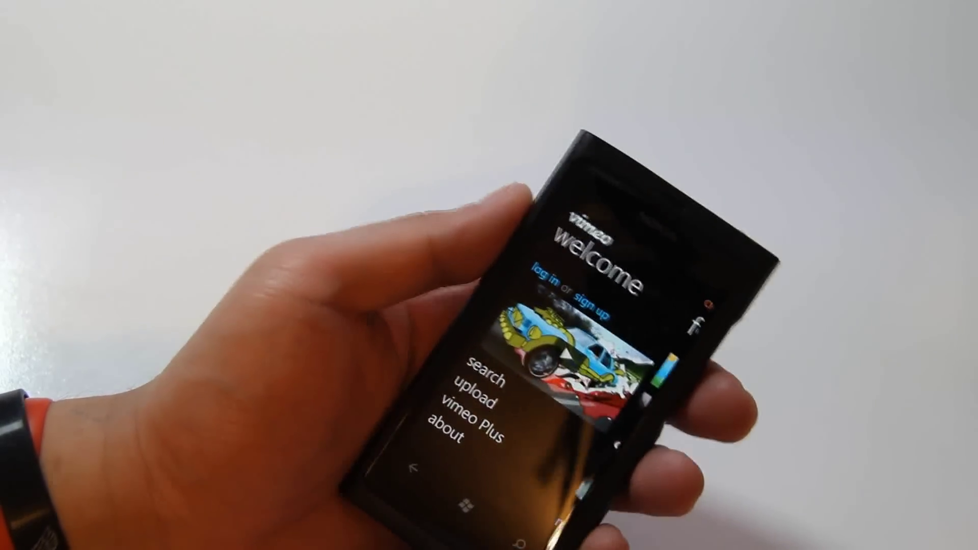
# Swipe from the welcome panorama over to the explore category list.
pyautogui.moveTo(596, 428); pyautogui.dragTo(497, 474)
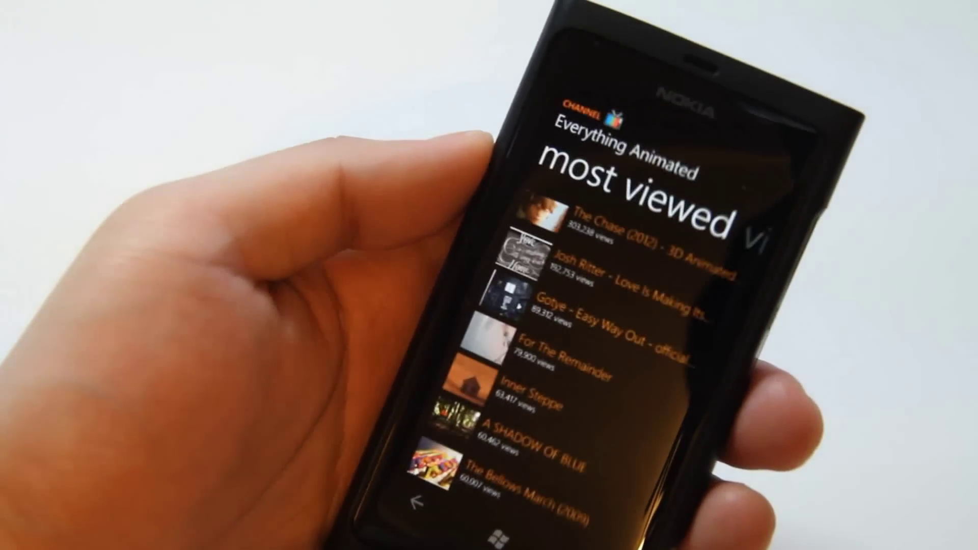
# Back out of the Everything Animated most viewed list to the Vimeo welcome hub.
pyautogui.click(417, 506)
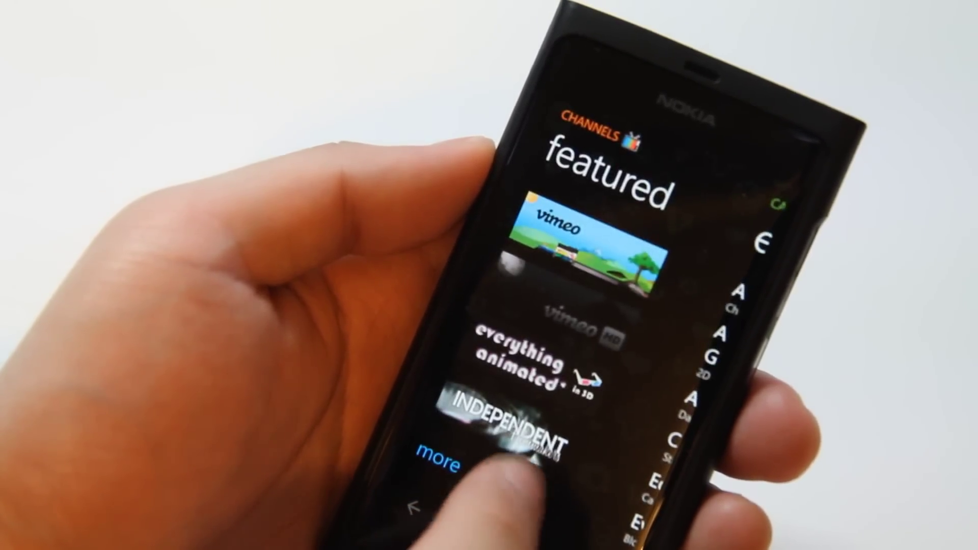
pyautogui.click(412, 506)
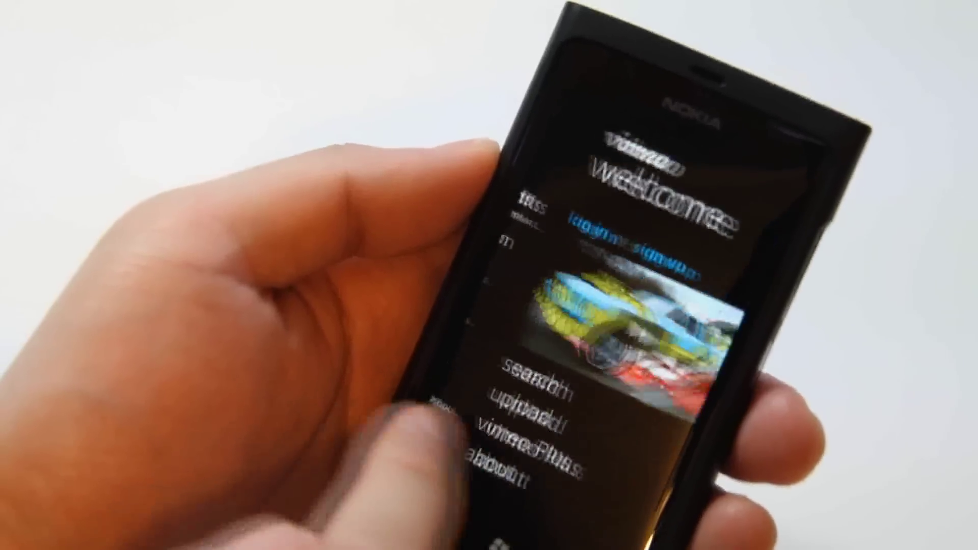
# Search Vimeo for 'Nokia' and open the first result, the Gulp stop-motion film.
pyautogui.click(535, 451)
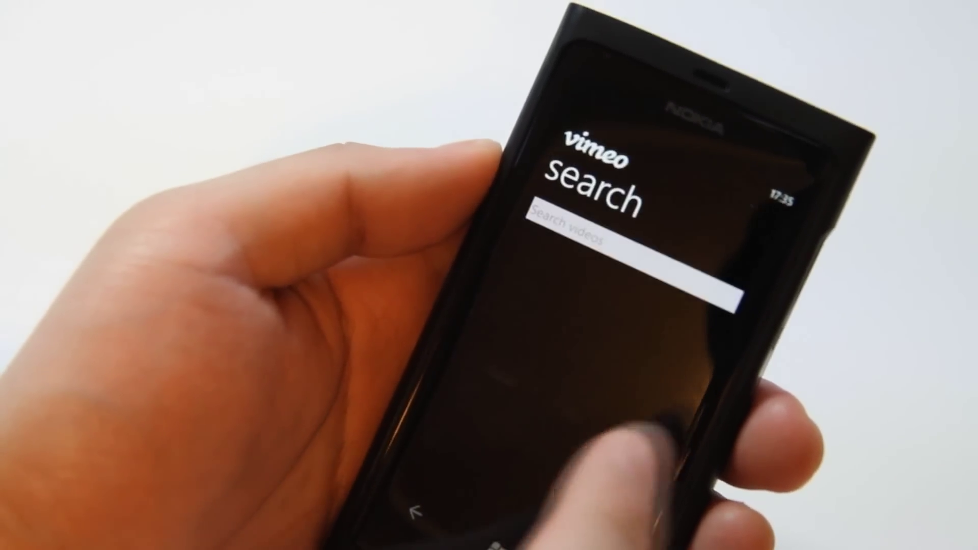
pyautogui.click(619, 244)
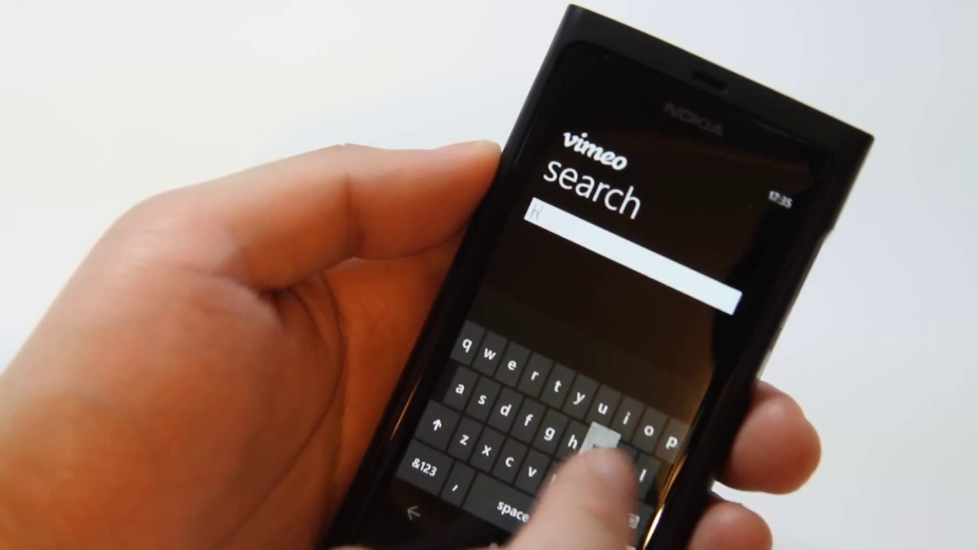
pyautogui.write('noki')
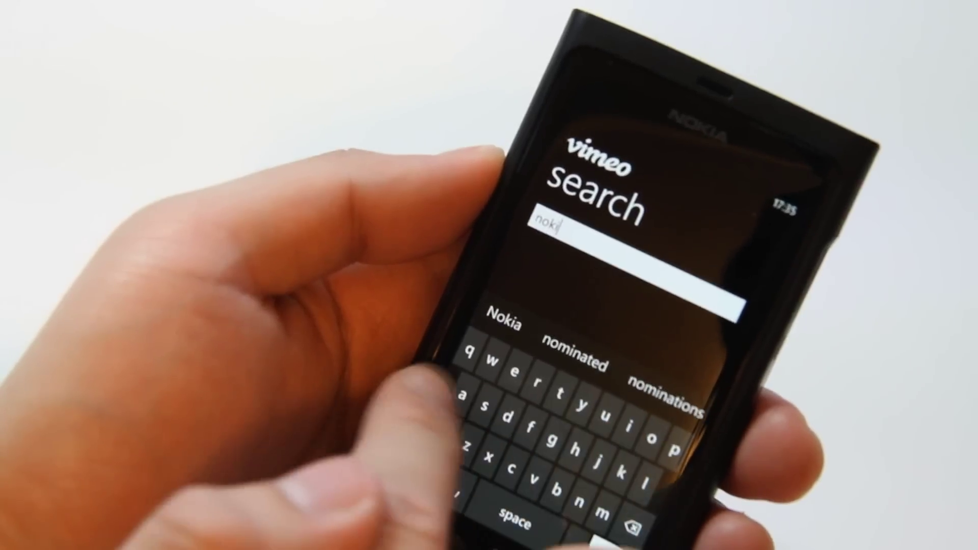
pyautogui.write('a')
pyautogui.click(505, 321)
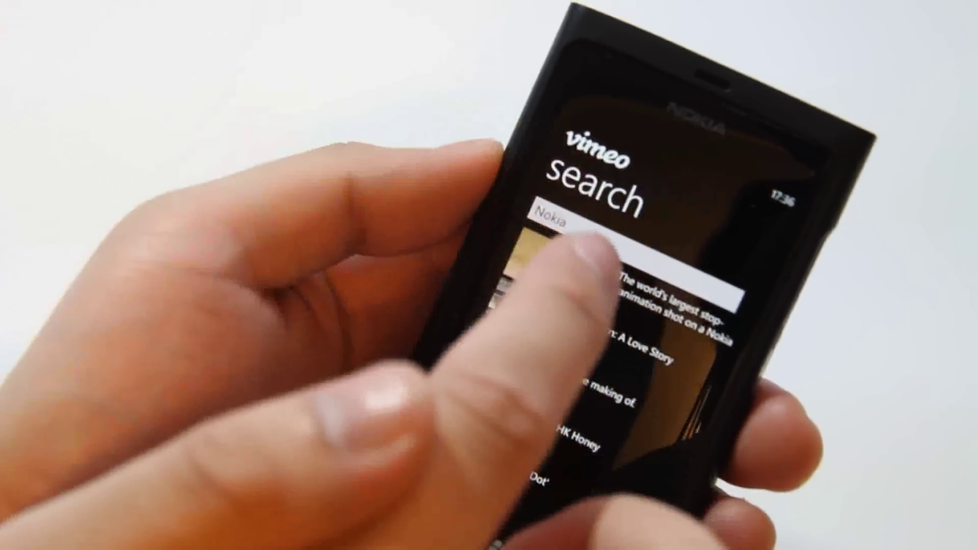
pyautogui.click(596, 263)
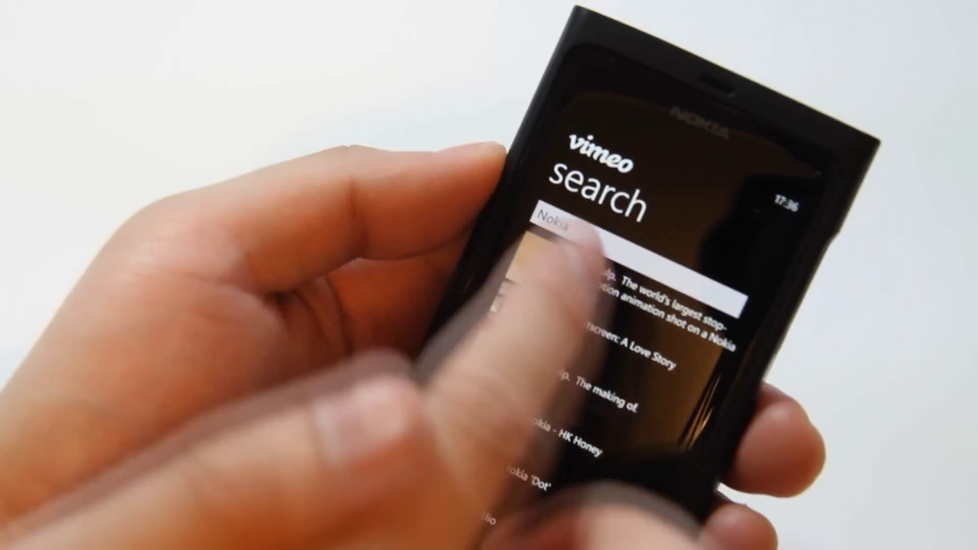